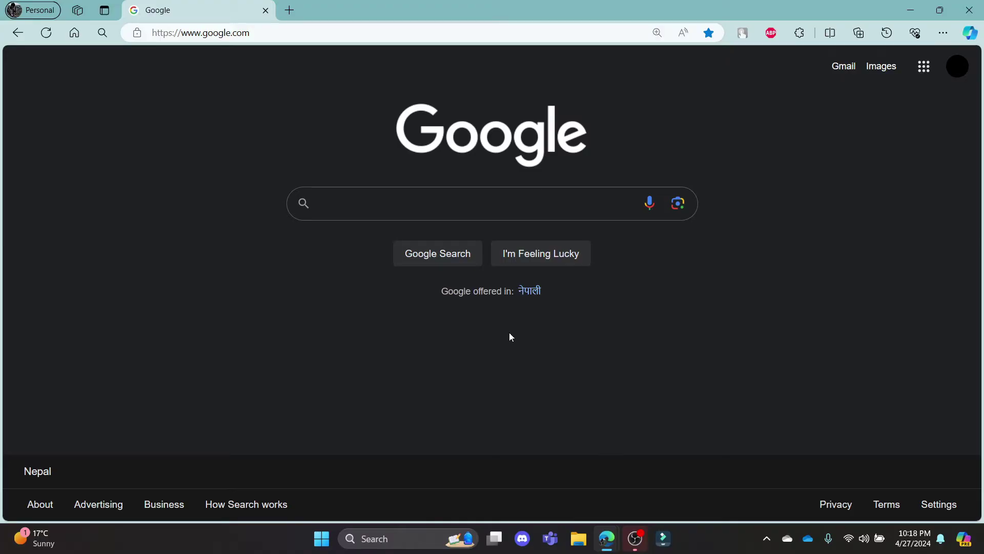
- Search Google for 'kipper ai login' and go to Kipper's official website from the results
{"action": "left_click", "coordinate": [557, 203]}
{"action": "type", "text": "kipper ai login"}
{"action": "key", "text": "Return"}
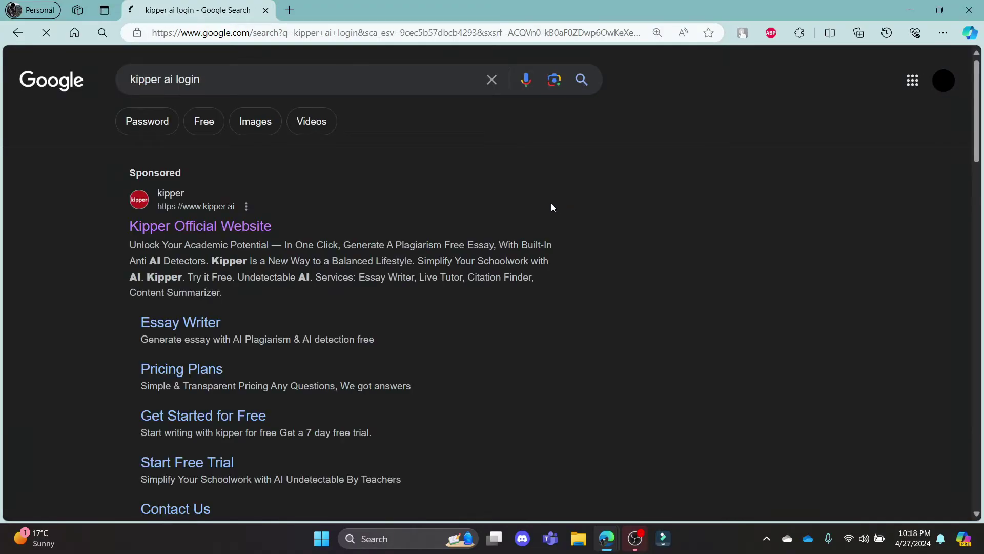
{"action": "left_click", "coordinate": [198, 226]}
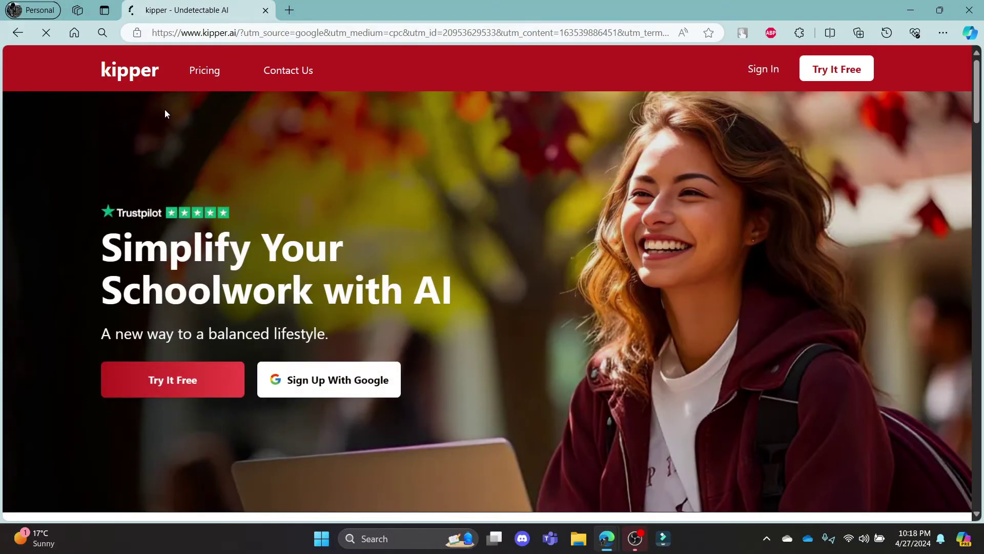
- Reach the Sign In To Your Account page and focus the email and password fields
{"action": "left_click", "coordinate": [758, 71]}
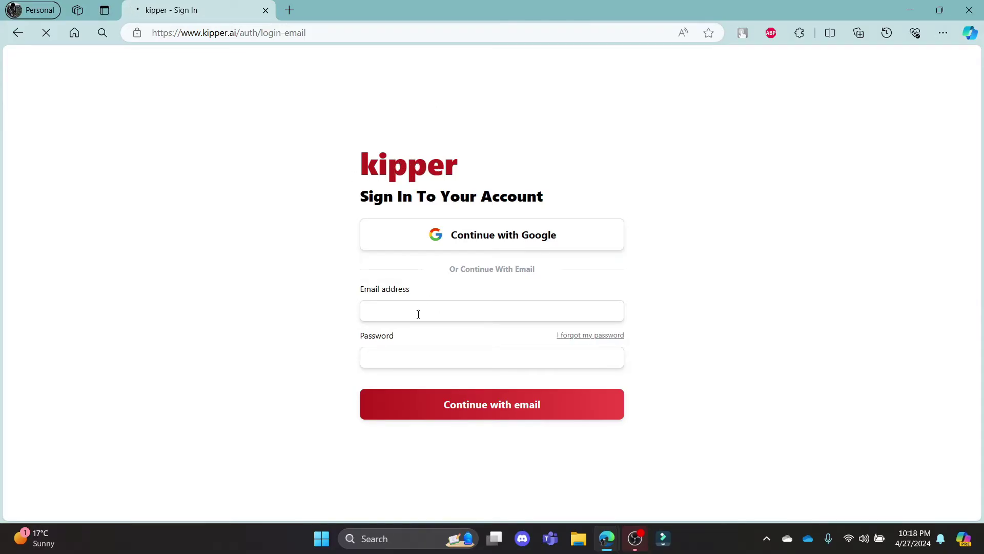
{"action": "left_click", "coordinate": [401, 311]}
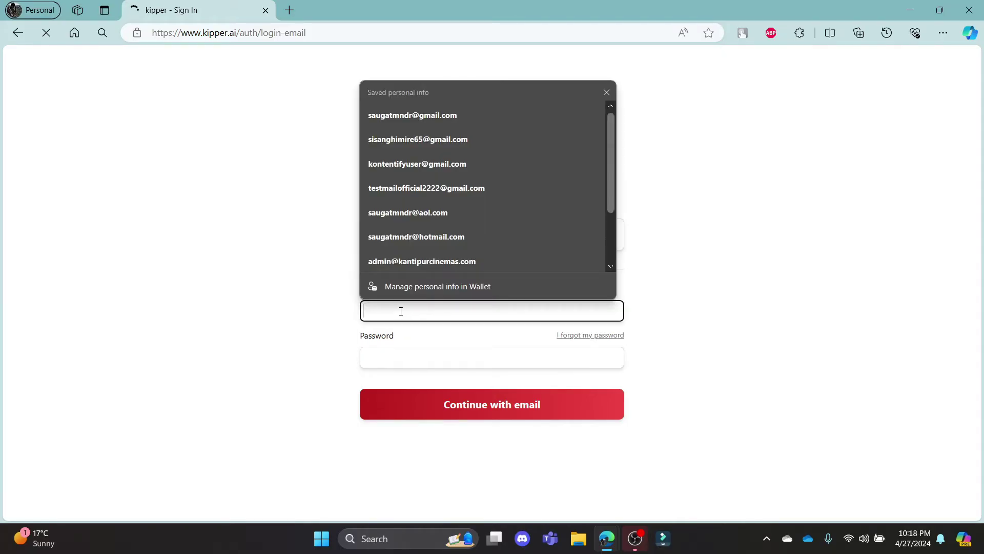
{"action": "left_click", "coordinate": [397, 354]}
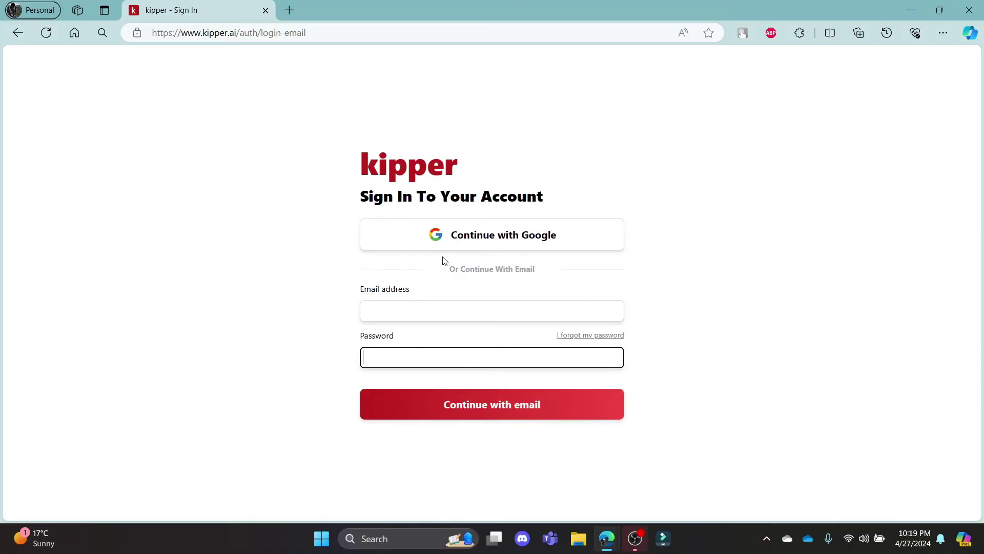
- Sign in with a Google account and grant consent to share details with kipperai.firebaseapp.com
{"action": "key", "text": "Return"}
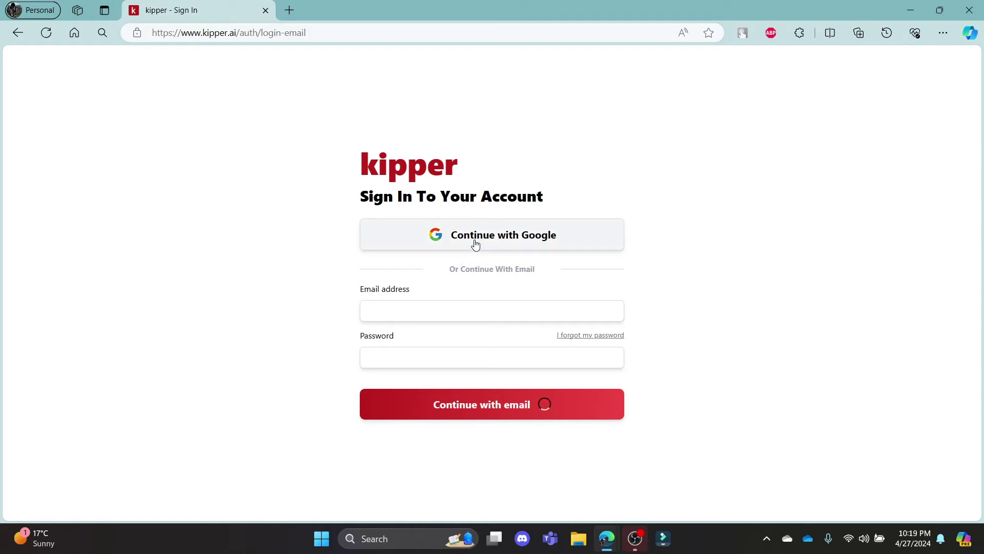
{"action": "left_click", "coordinate": [474, 243]}
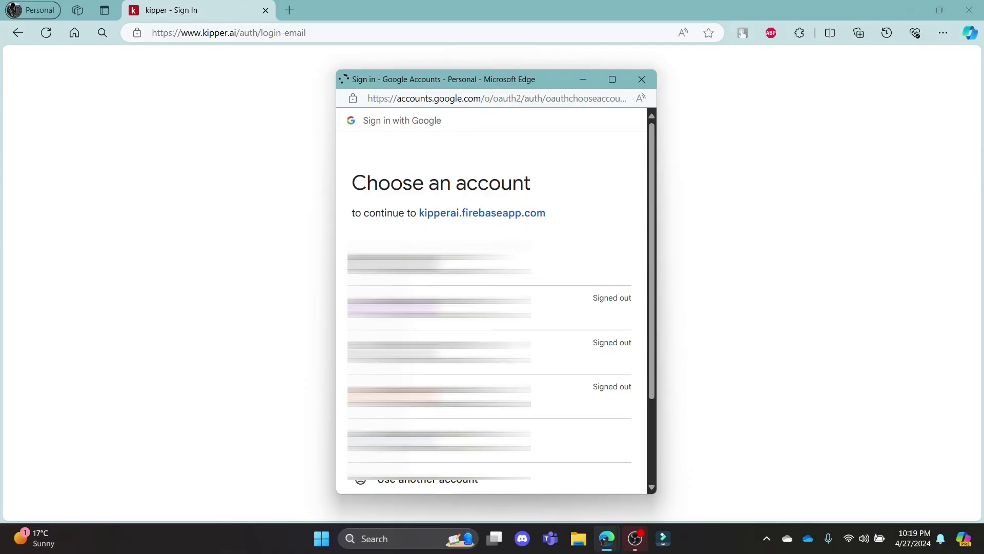
{"action": "left_click", "coordinate": [462, 264]}
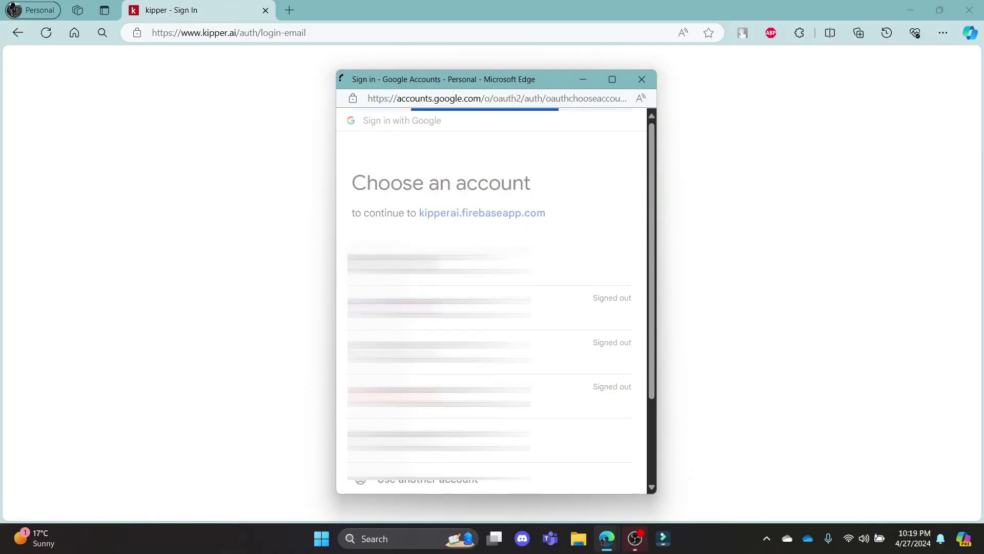
{"action": "left_click", "coordinate": [572, 374]}
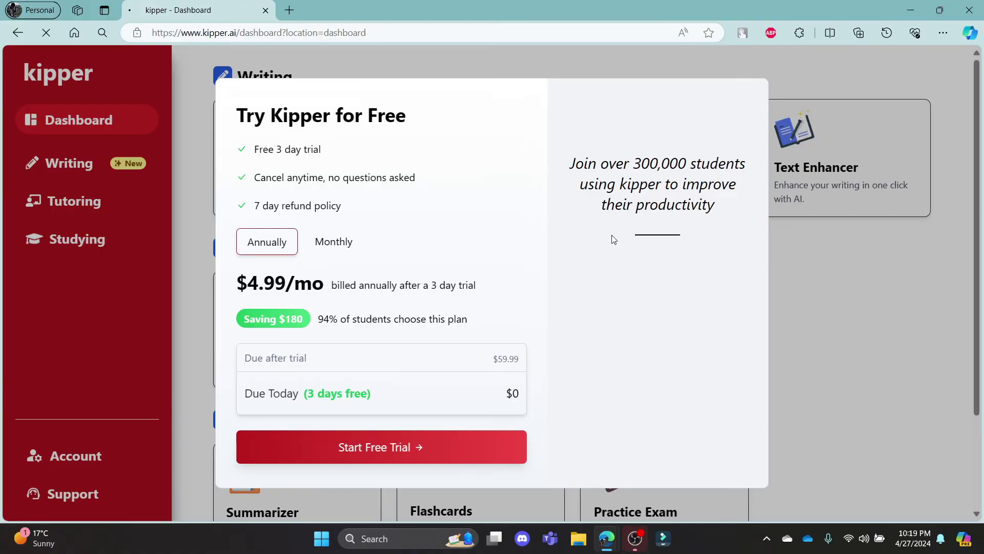
- Start the free 3-day trial checkout, then go back to the dashboard with the trial offer
{"action": "left_click", "coordinate": [363, 448]}
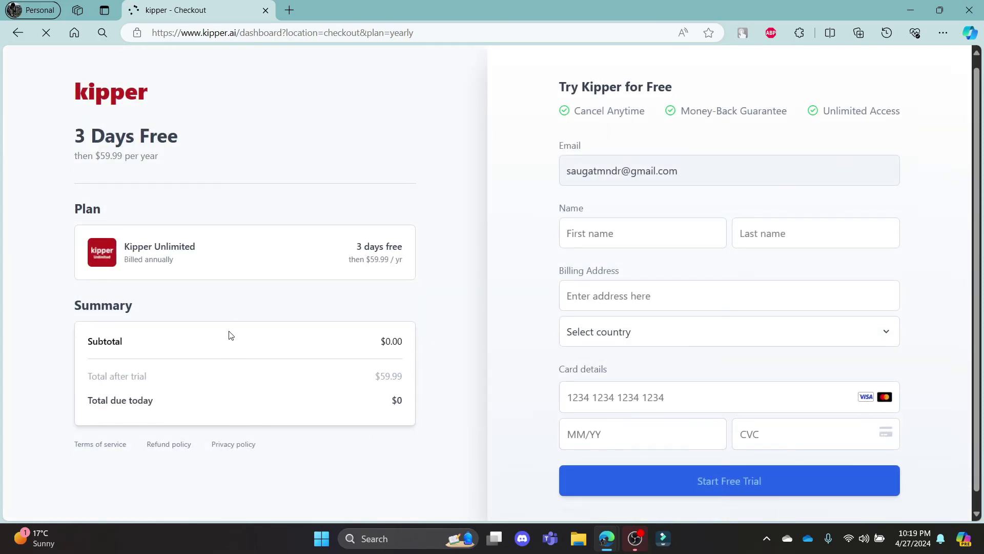
{"action": "key", "text": "alt+Left"}
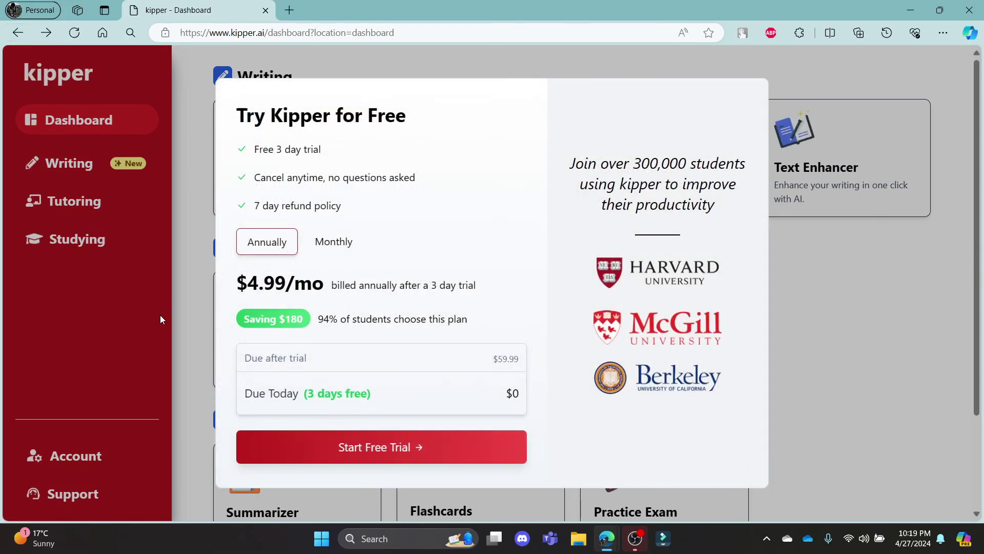